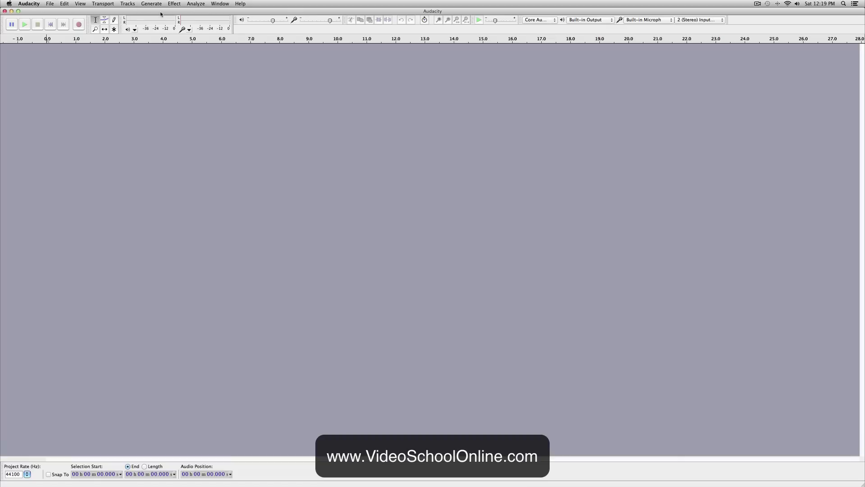
Bring Chrome forward and close the SurveyMonkey and survey tabs
{"action": "key", "text": "super+Tab"}
{"action": "left_click", "coordinate": [515, 246]}
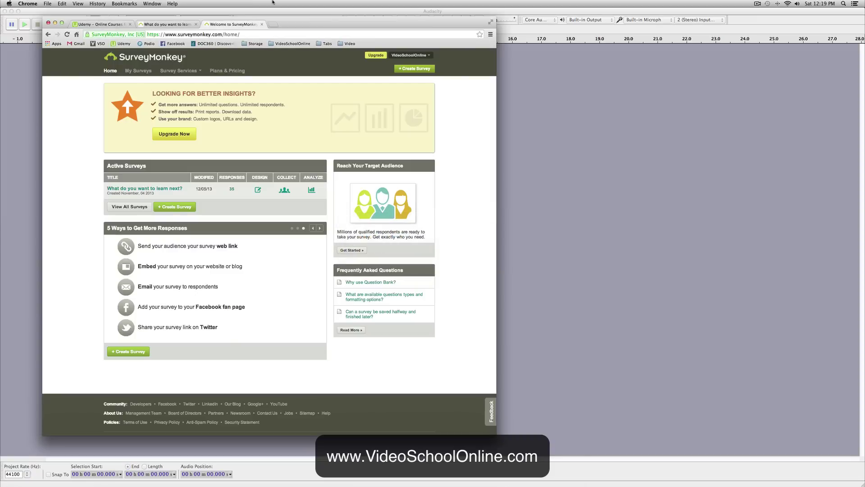
{"action": "left_click", "coordinate": [261, 25]}
{"action": "left_click", "coordinate": [195, 24]}
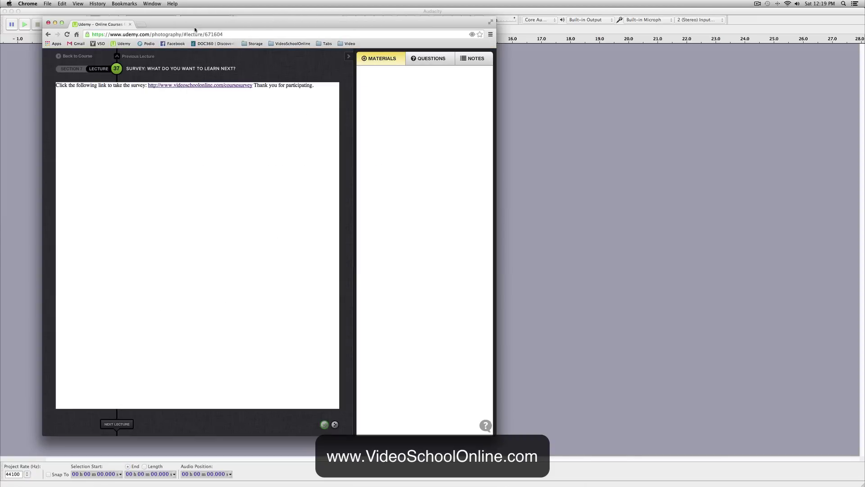
Search Google for 'audacity' and open the official audacity.sourceforge.net site
{"action": "left_click", "coordinate": [196, 32]}
{"action": "type", "text": "audici"}
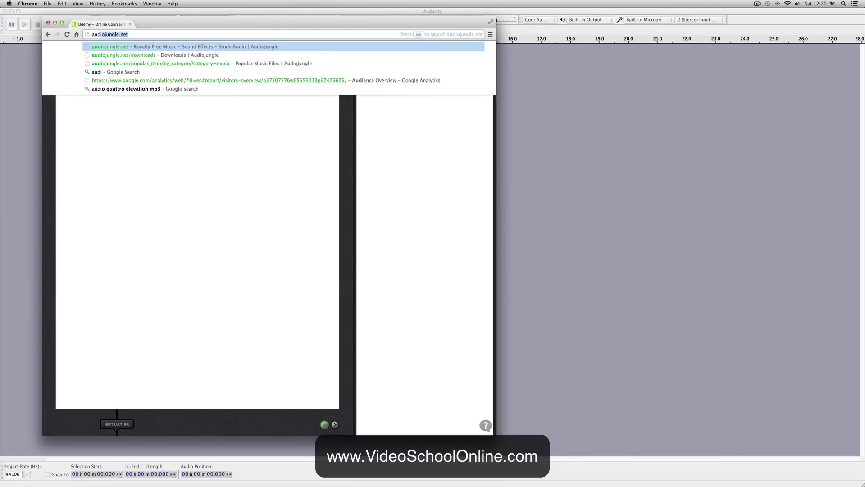
{"action": "key", "text": "BackSpace"}
{"action": "key", "text": "BackSpace"}
{"action": "key", "text": "BackSpace"}
{"action": "type", "text": "acity"}
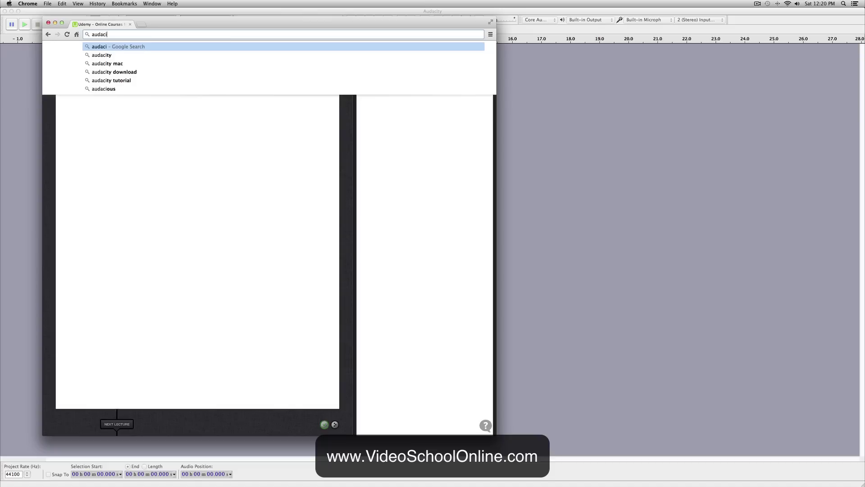
{"action": "key", "text": "Return"}
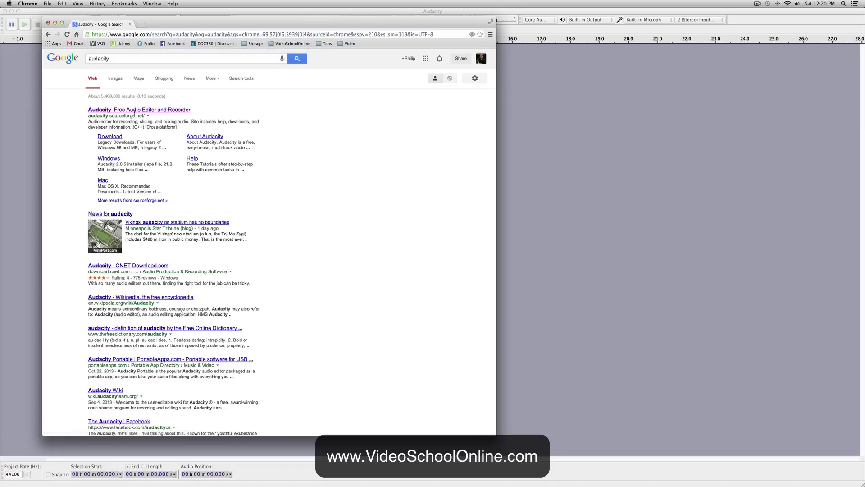
{"action": "left_click", "coordinate": [113, 110]}
Check the site's supported operating systems, then return to the empty Audacity window
{"action": "left_click_drag", "start_coordinate": [256, 23], "coordinate": [402, 31]}
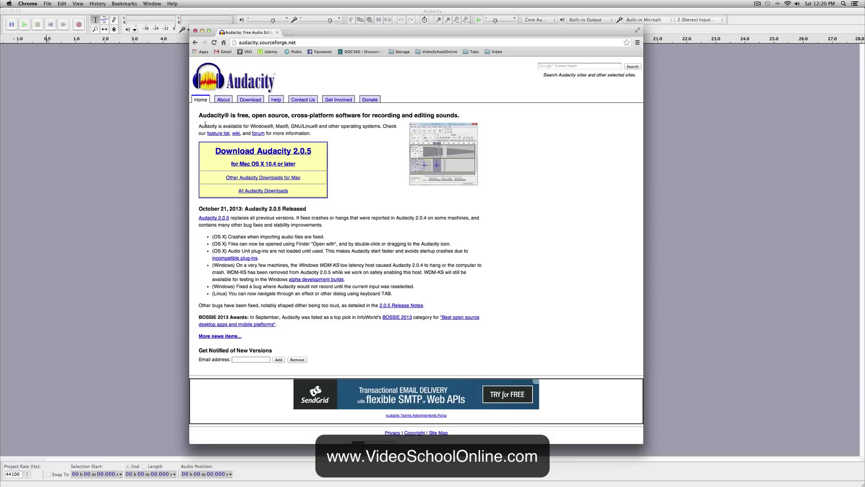
{"action": "left_click_drag", "start_coordinate": [200, 126], "coordinate": [294, 126]}
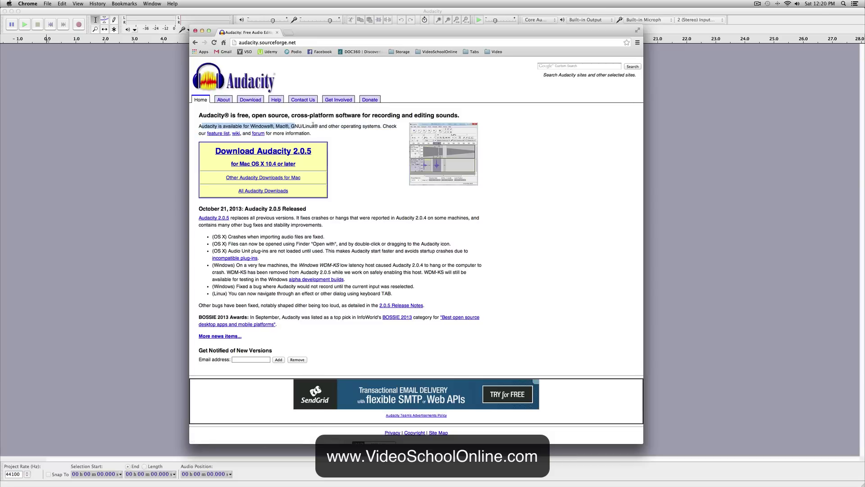
{"action": "scroll", "coordinate": [284, 136], "scroll_direction": "down", "scroll_amount": 1}
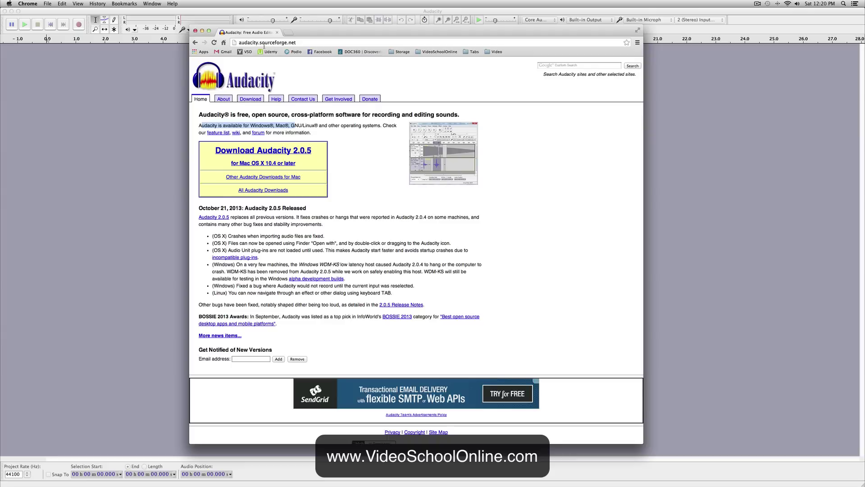
{"action": "left_click", "coordinate": [139, 216]}
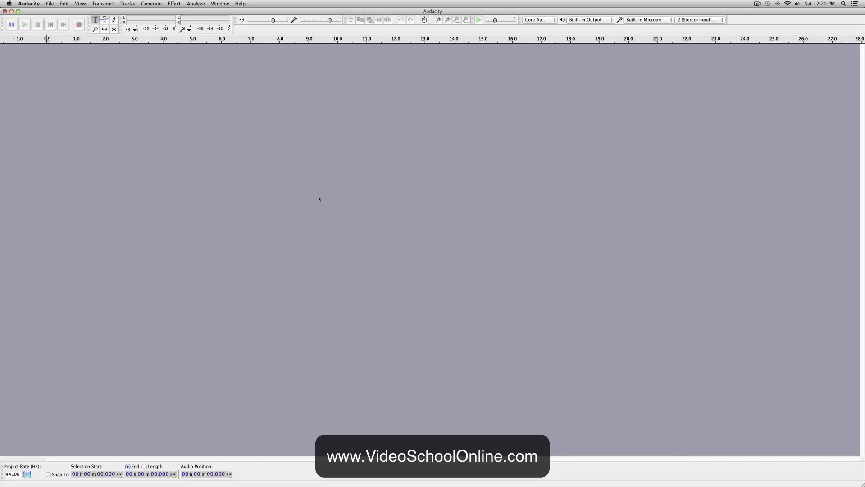
Quick Look 'Chapter – 1 Introduction to VFX.wav' in the Audio folder, then drag it onto Audacity
{"action": "key", "text": "super+Tab"}
{"action": "key", "text": "super+Tab"}
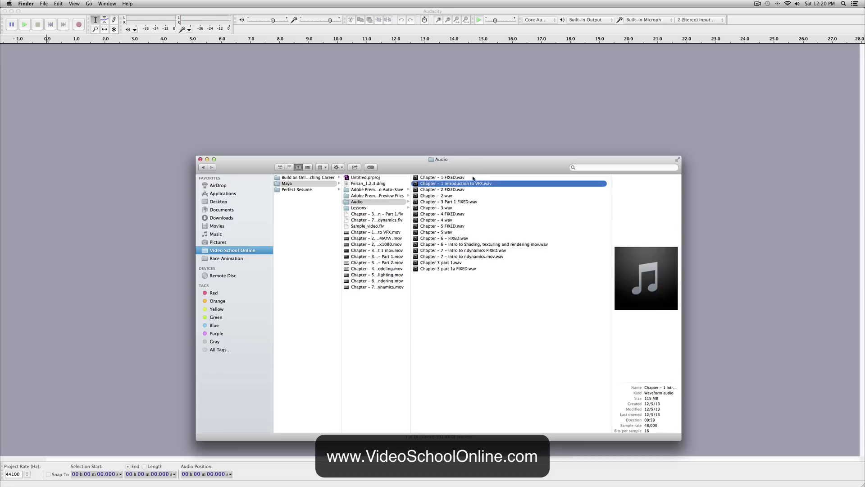
{"action": "left_click_drag", "start_coordinate": [475, 163], "coordinate": [454, 156]}
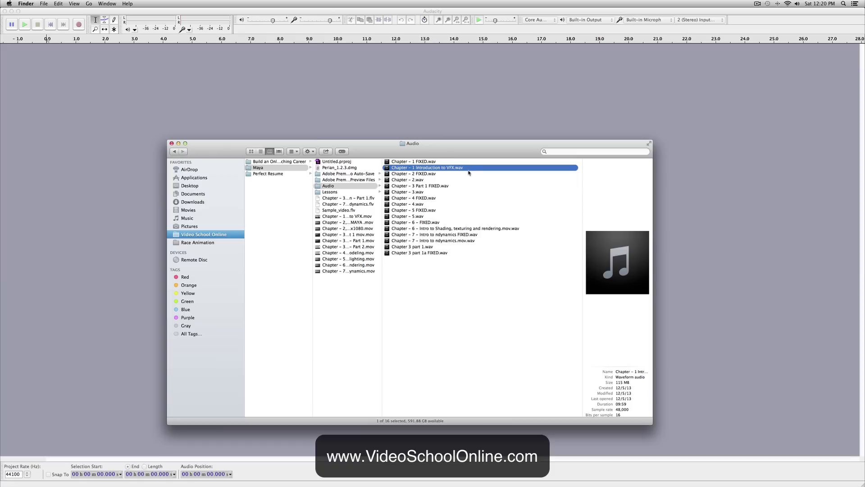
{"action": "left_click_drag", "start_coordinate": [463, 148], "coordinate": [436, 146]}
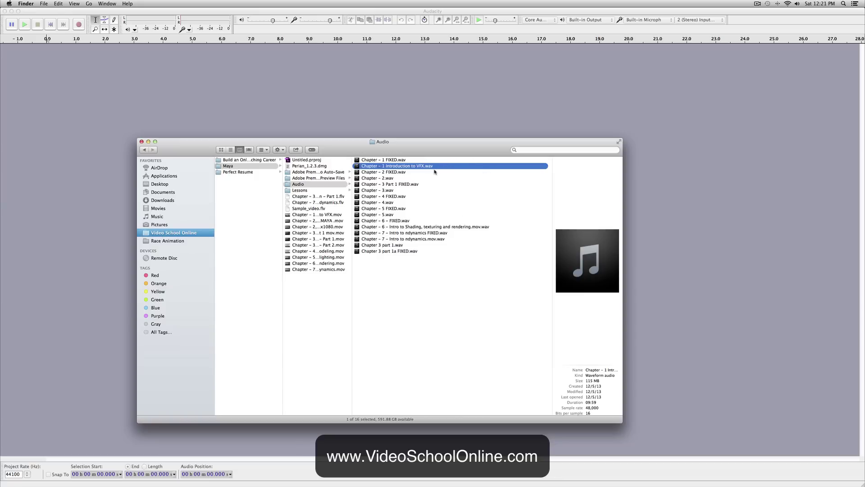
{"action": "key", "text": "space"}
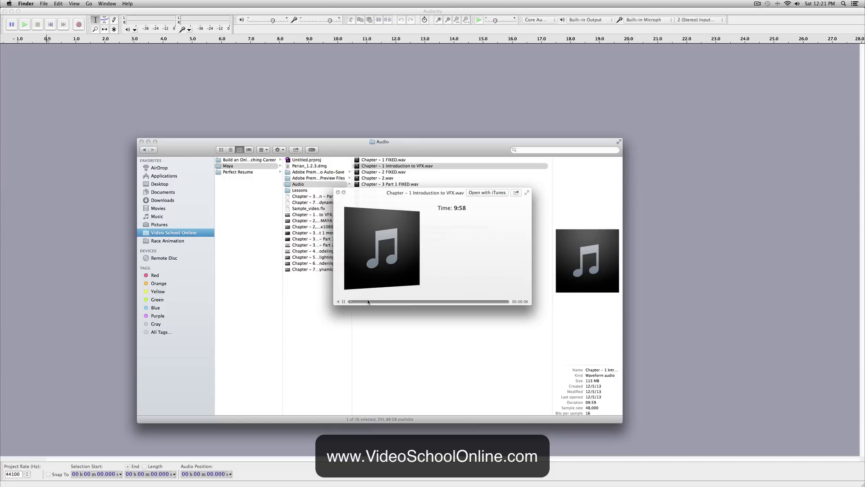
{"action": "key", "text": "space"}
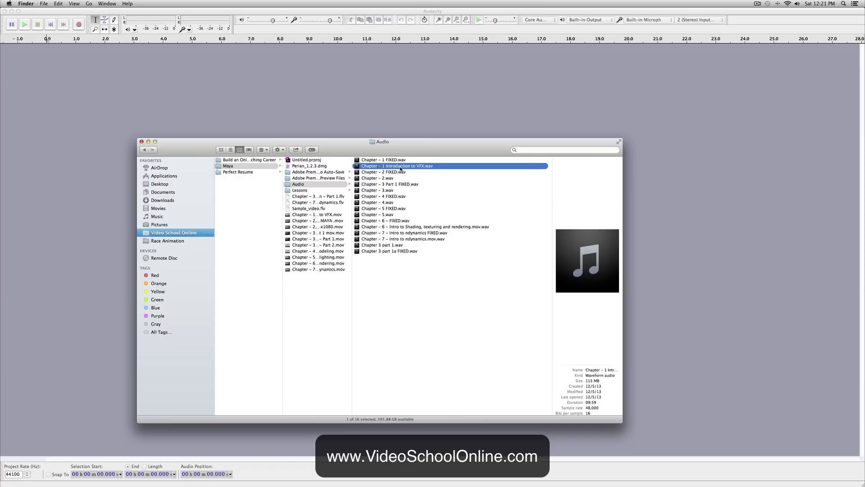
{"action": "left_click_drag", "start_coordinate": [400, 169], "coordinate": [122, 61]}
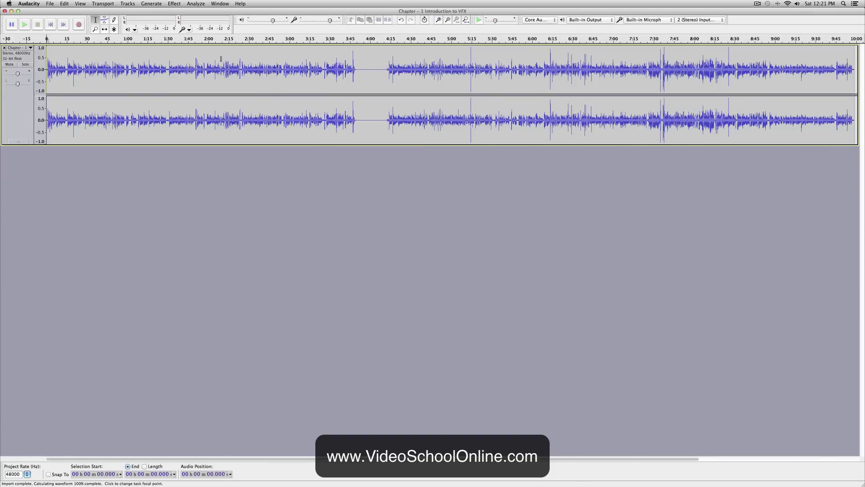
Place the edit point near 3:53 in the imported lecture waveform
{"action": "left_click", "coordinate": [362, 68]}
Zoom the timeline in around the silent gap near 3:50
{"action": "left_click", "coordinate": [96, 29]}
{"action": "left_click", "coordinate": [360, 71]}
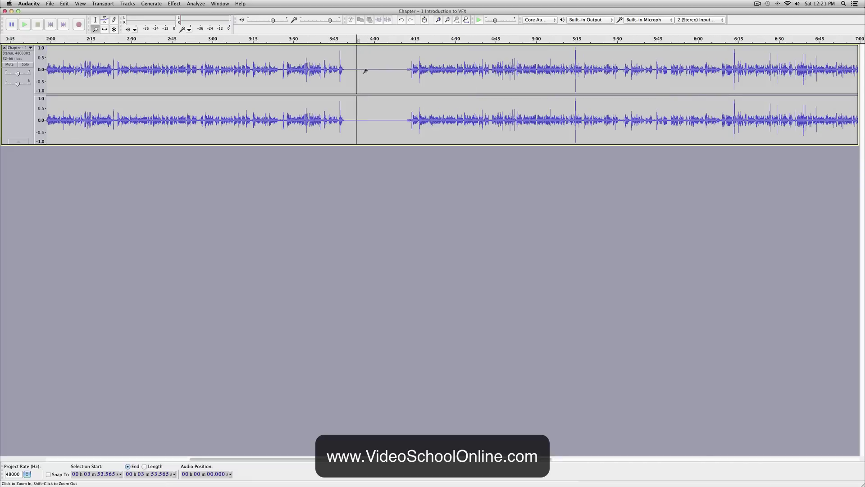
{"action": "left_click", "coordinate": [359, 71]}
{"action": "left_click", "coordinate": [359, 72]}
{"action": "left_click", "coordinate": [313, 74]}
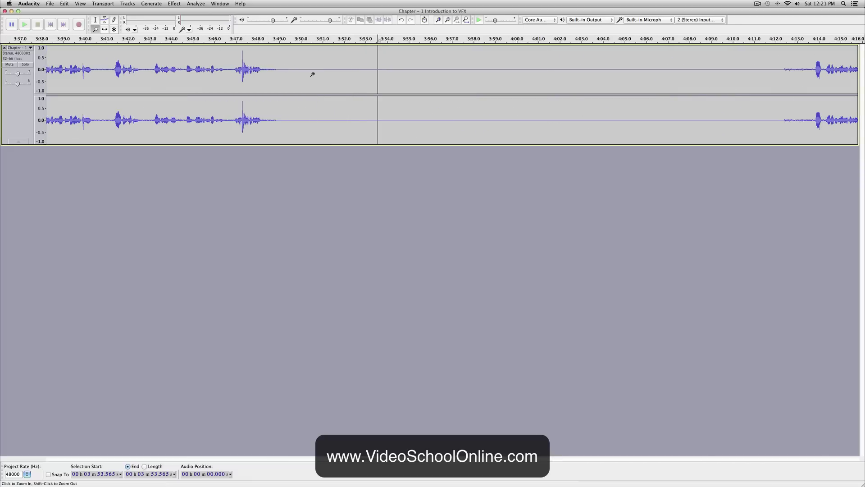
{"action": "left_click", "coordinate": [312, 74]}
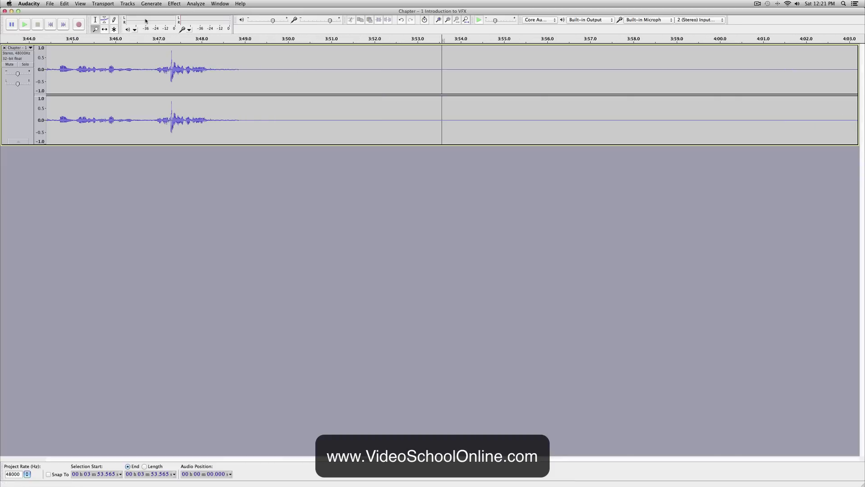
{"action": "left_click", "coordinate": [96, 20]}
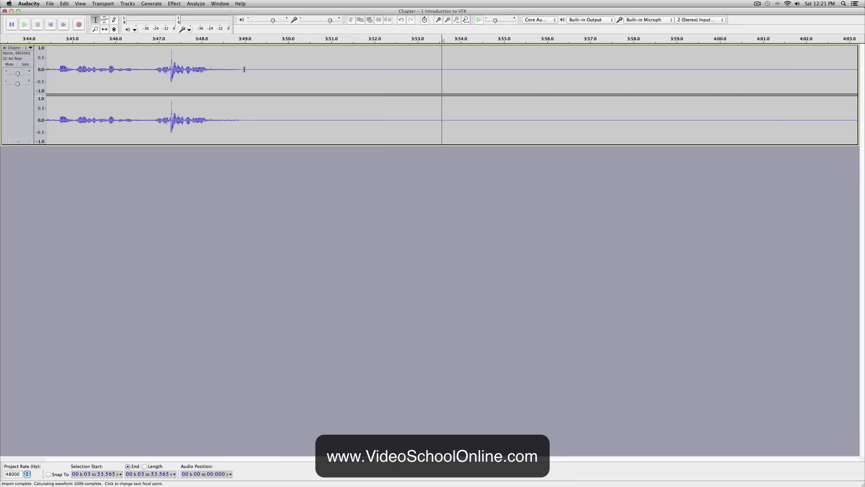
Play back the 3:49–3:56 stretch, leaving the edit point at 3:51
{"action": "left_click_drag", "start_coordinate": [247, 71], "coordinate": [587, 74]}
{"action": "key", "text": "space"}
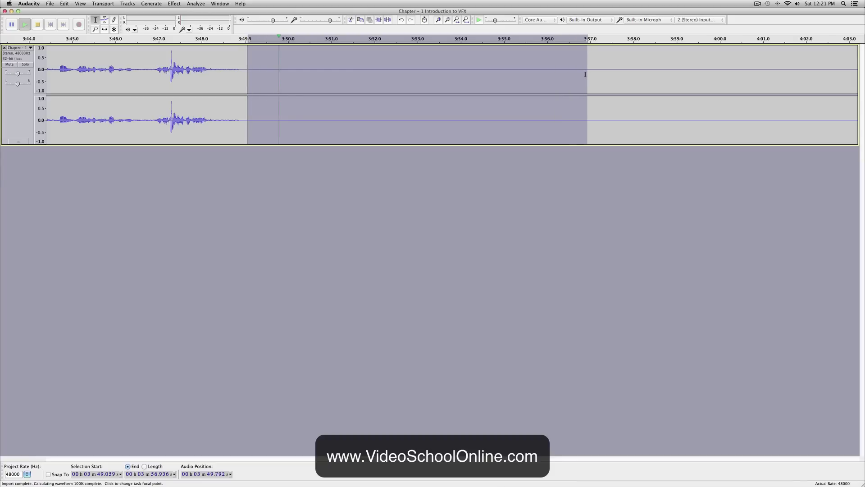
{"action": "key", "text": "space"}
{"action": "left_click", "coordinate": [341, 71]}
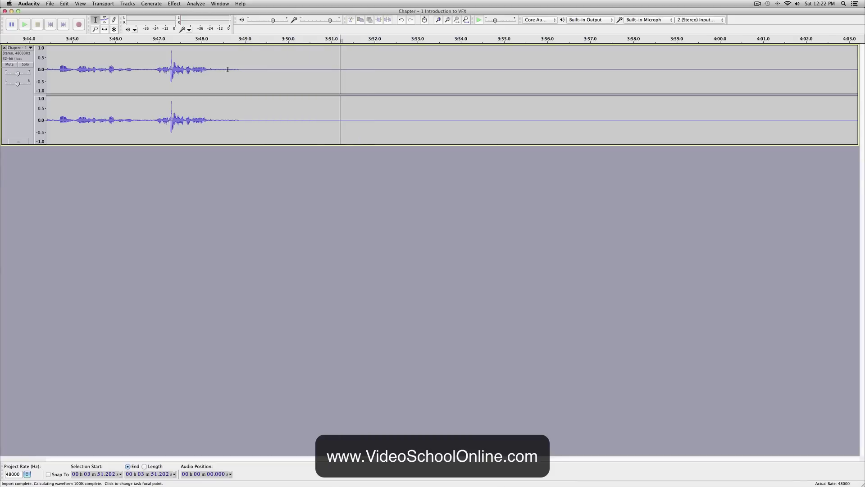
Slide the clip right to reveal earlier audio and play 3:47.7–3:52.7
{"action": "left_click", "coordinate": [104, 29]}
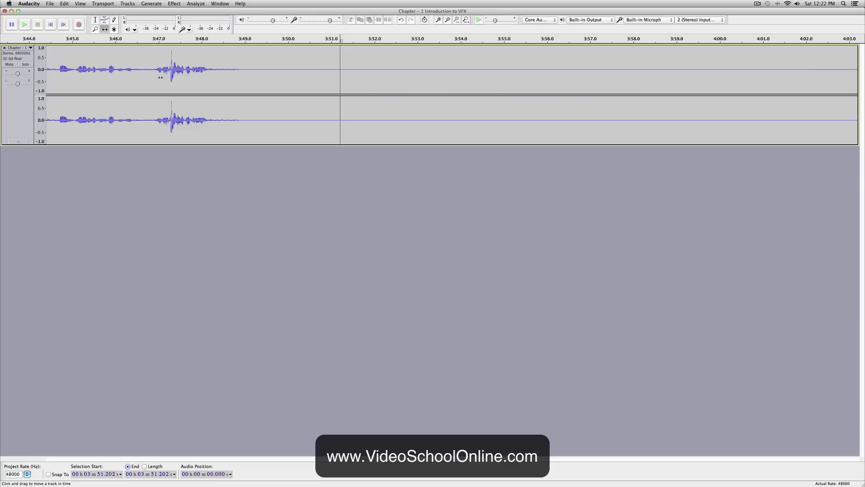
{"action": "left_click_drag", "start_coordinate": [181, 73], "coordinate": [593, 72]}
{"action": "left_click_drag", "start_coordinate": [278, 73], "coordinate": [373, 73]}
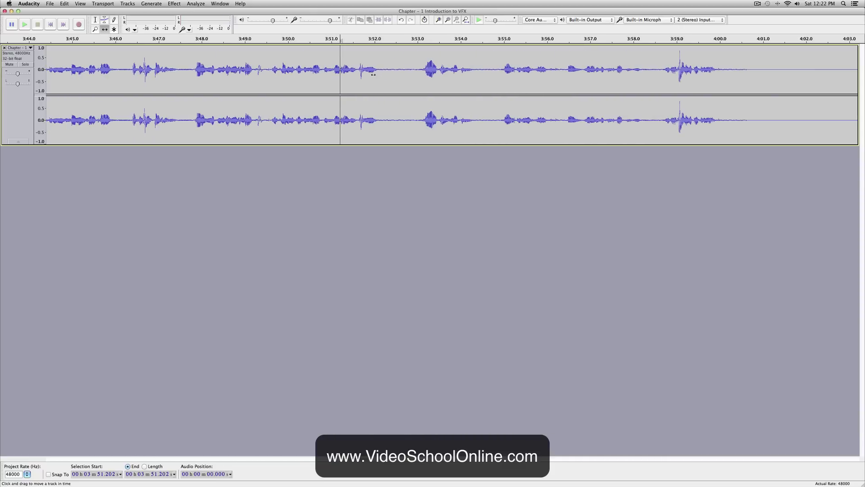
{"action": "left_click", "coordinate": [95, 20]}
{"action": "left_click_drag", "start_coordinate": [188, 70], "coordinate": [416, 83]}
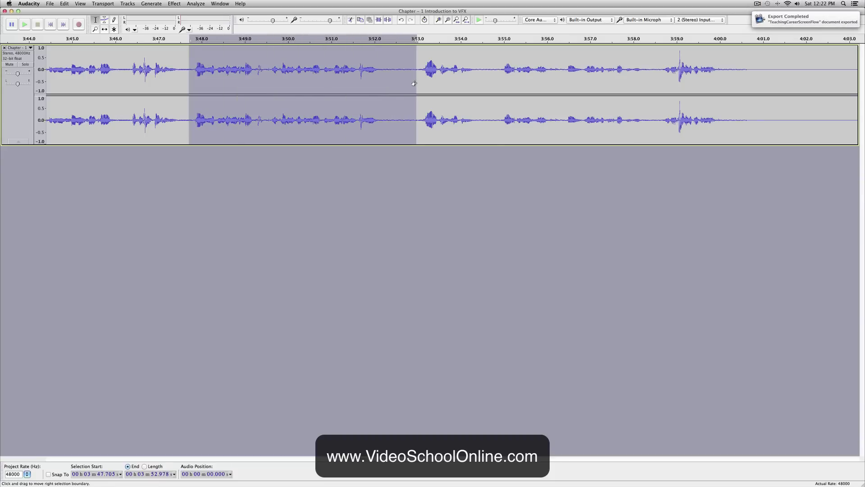
{"action": "key", "text": "space"}
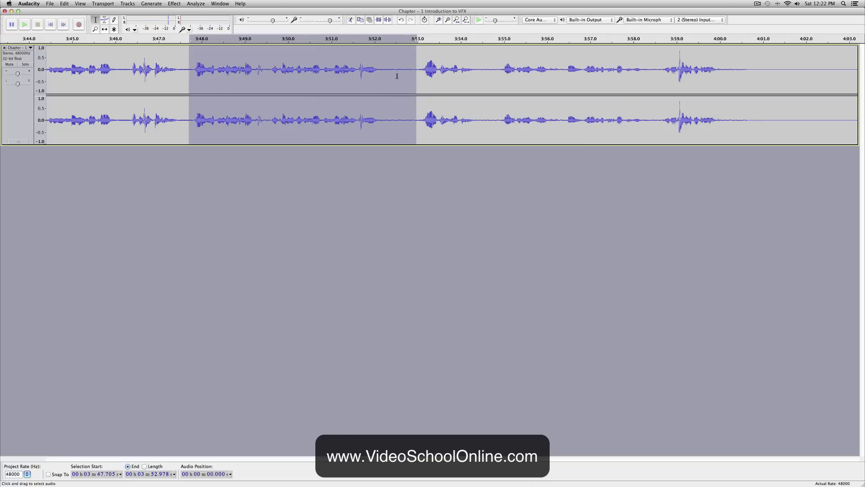
Select the noise-only pause just before 3:53 and listen to it
{"action": "left_click_drag", "start_coordinate": [381, 71], "coordinate": [420, 71]}
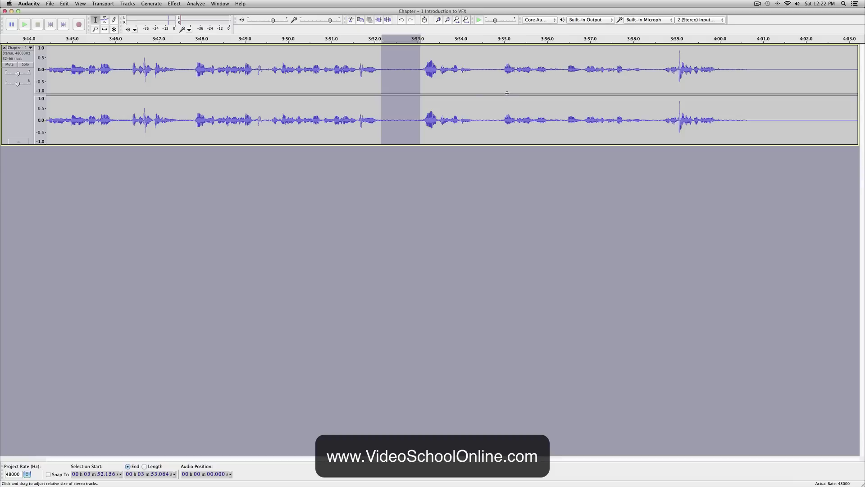
{"action": "key", "text": "space"}
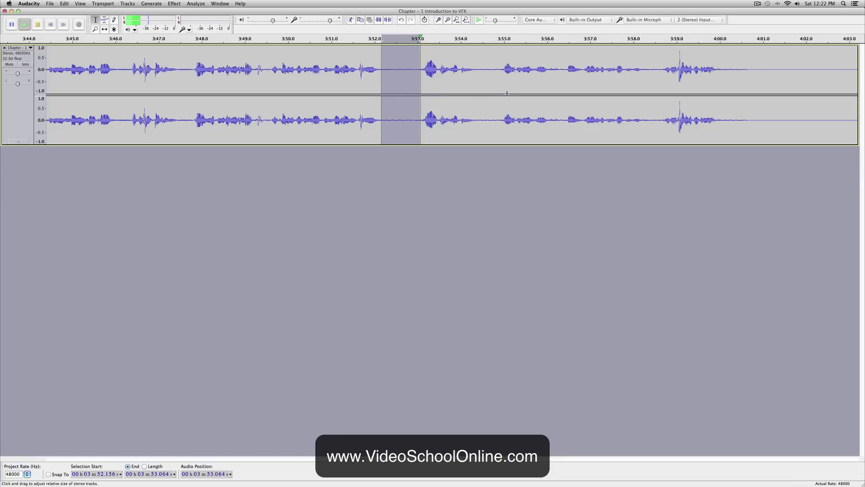
{"action": "key", "text": "space"}
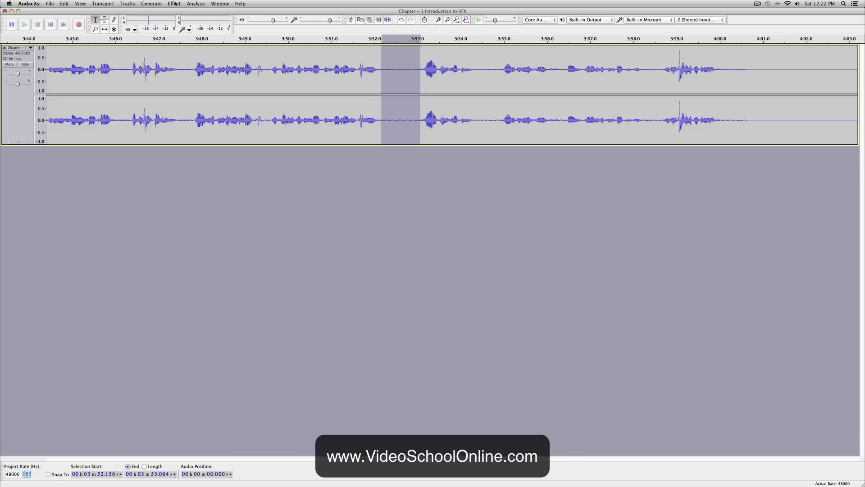
Select the 3:52.164–3:53.056 pause and capture it via Noise Removal's Get Noise Profile
{"action": "left_click", "coordinate": [175, 4]}
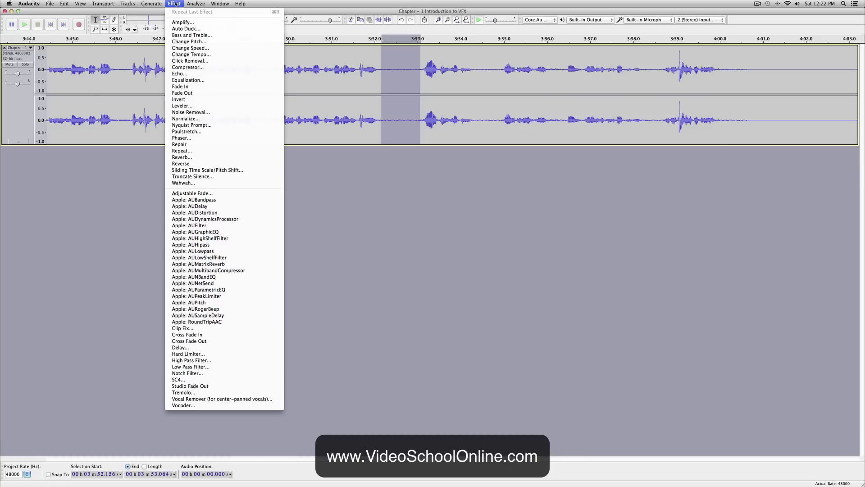
{"action": "left_click", "coordinate": [211, 113]}
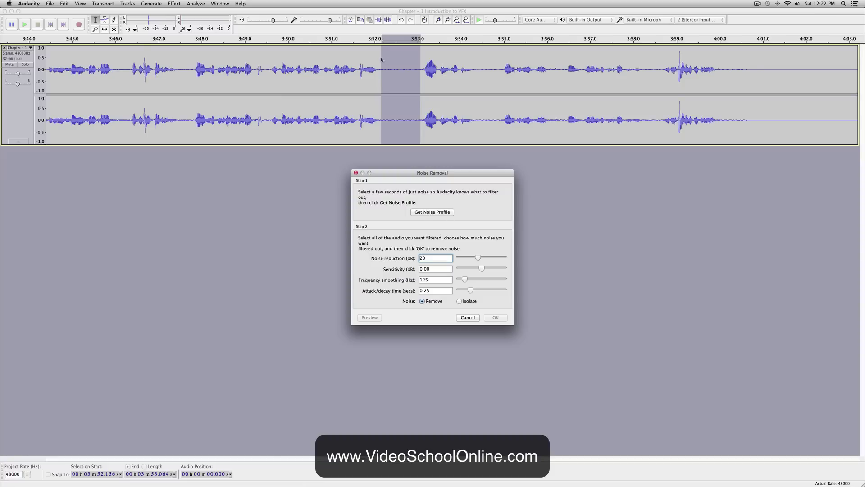
{"action": "key", "text": "Escape"}
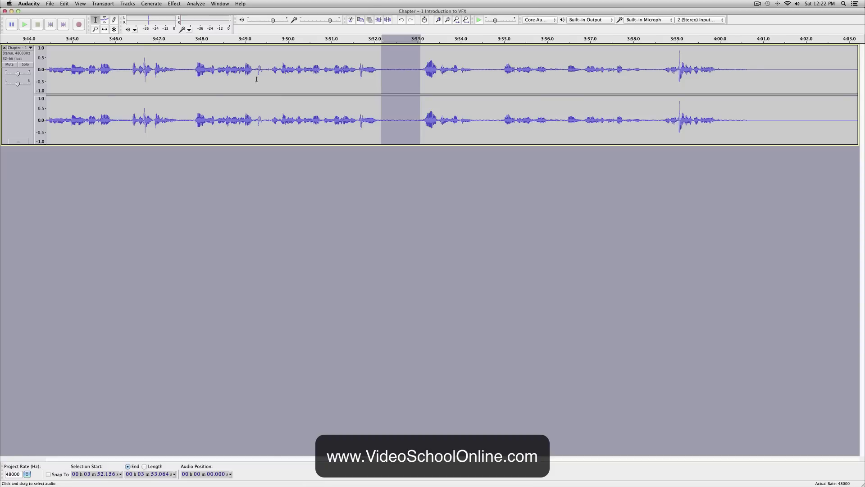
{"action": "left_click_drag", "start_coordinate": [384, 80], "coordinate": [418, 80]}
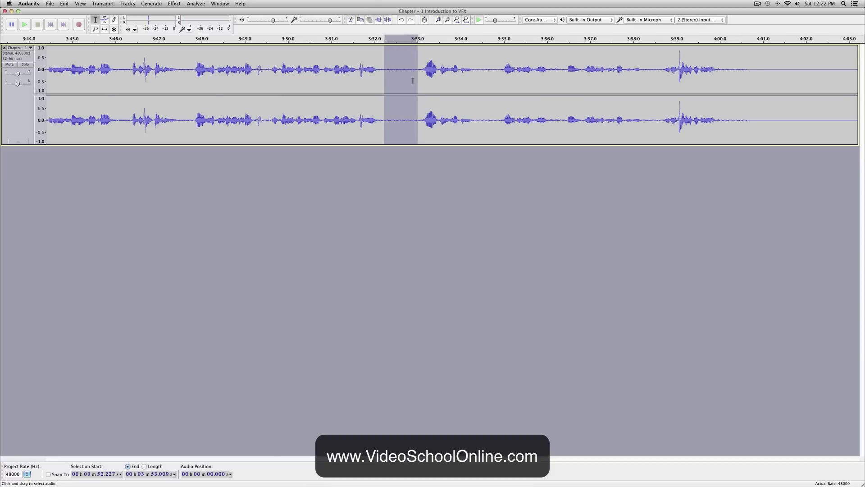
{"action": "left_click_drag", "start_coordinate": [270, 78], "coordinate": [383, 79]}
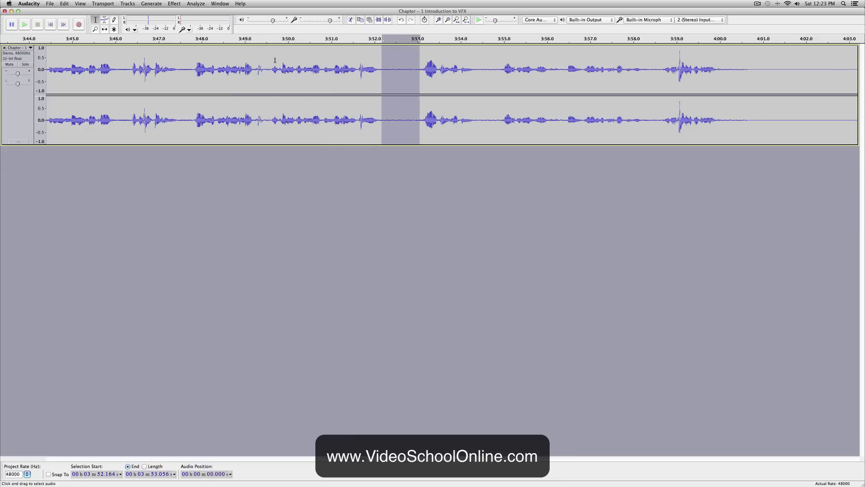
{"action": "left_click", "coordinate": [177, 4]}
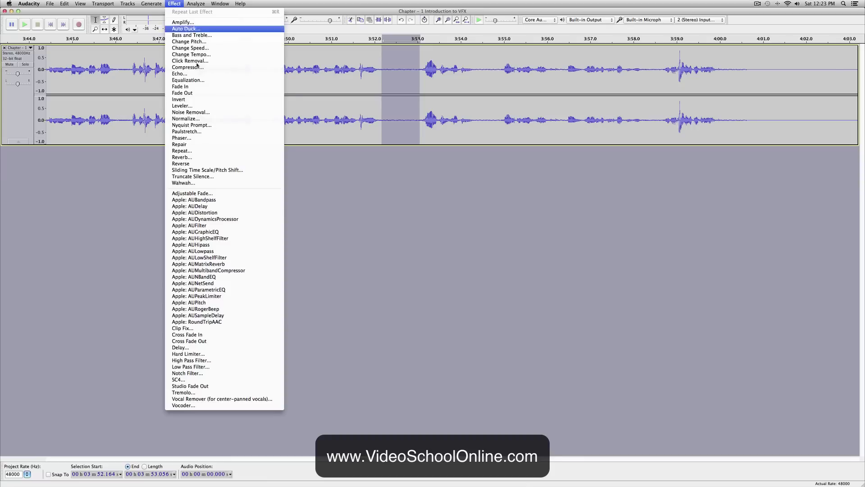
{"action": "left_click", "coordinate": [199, 106]}
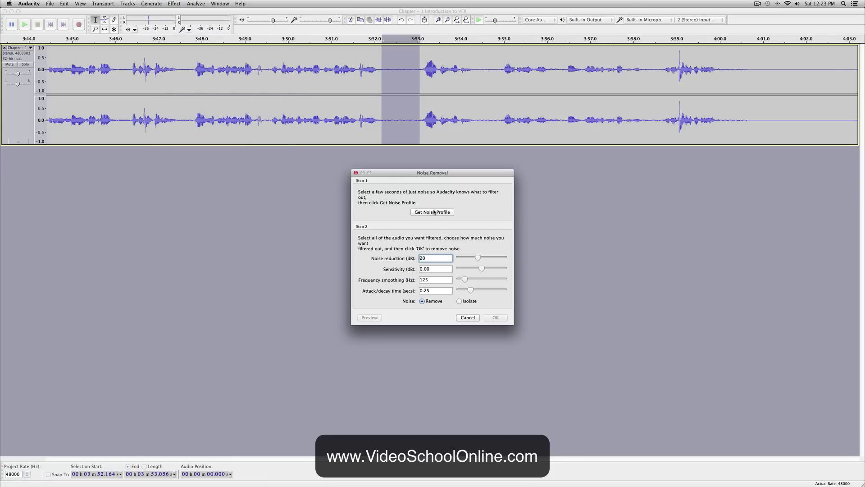
{"action": "left_click", "coordinate": [434, 212]}
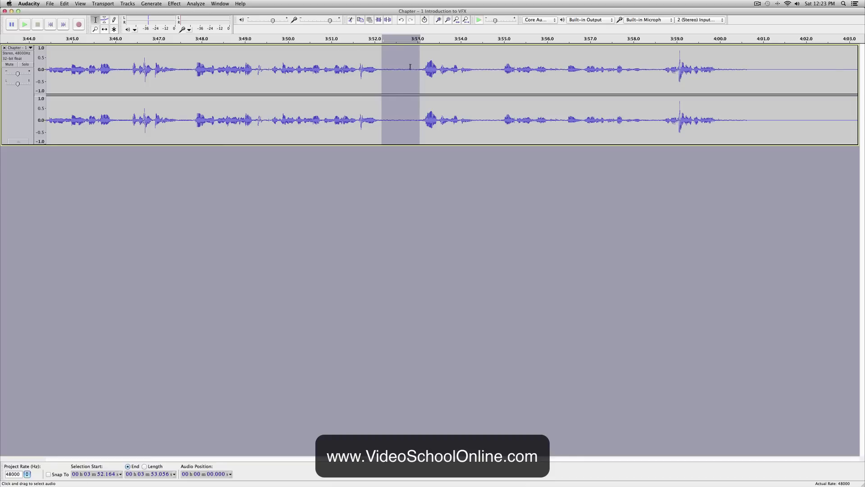
Select the whole lecture track and reopen Noise Removal, set to 20 dB with Remove
{"action": "left_click", "coordinate": [14, 61]}
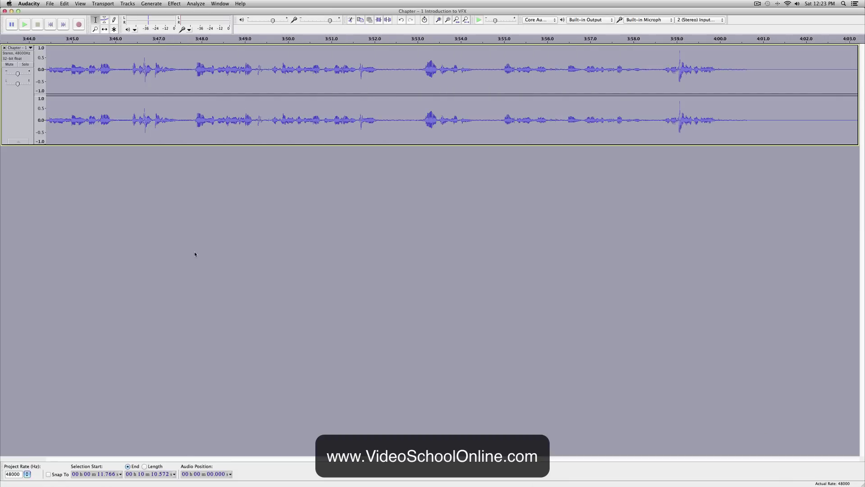
{"action": "left_click_drag", "start_coordinate": [298, 460], "coordinate": [86, 460]}
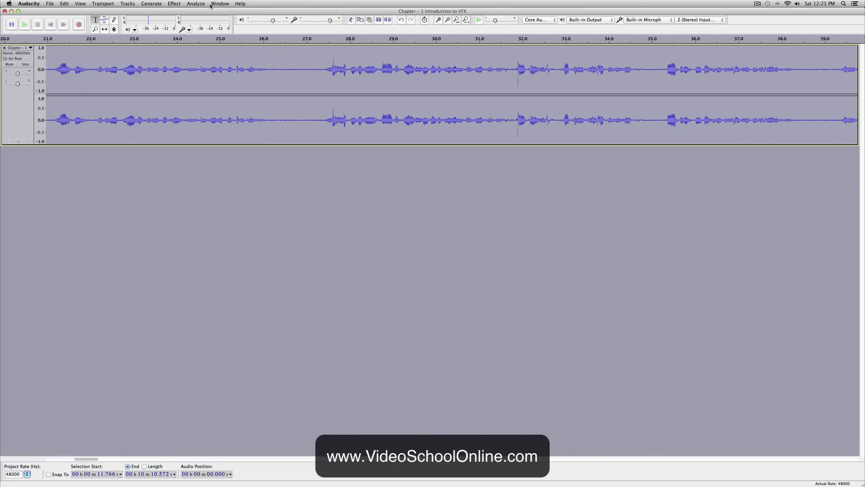
{"action": "left_click", "coordinate": [175, 3]}
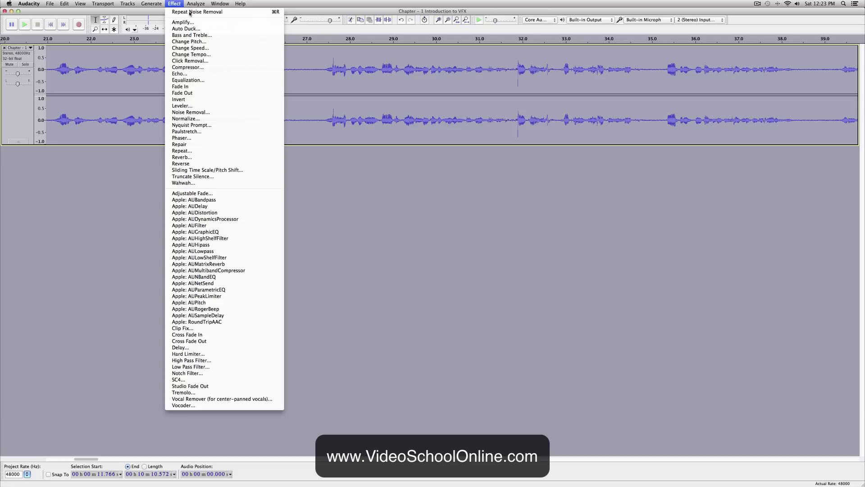
{"action": "left_click", "coordinate": [205, 111]}
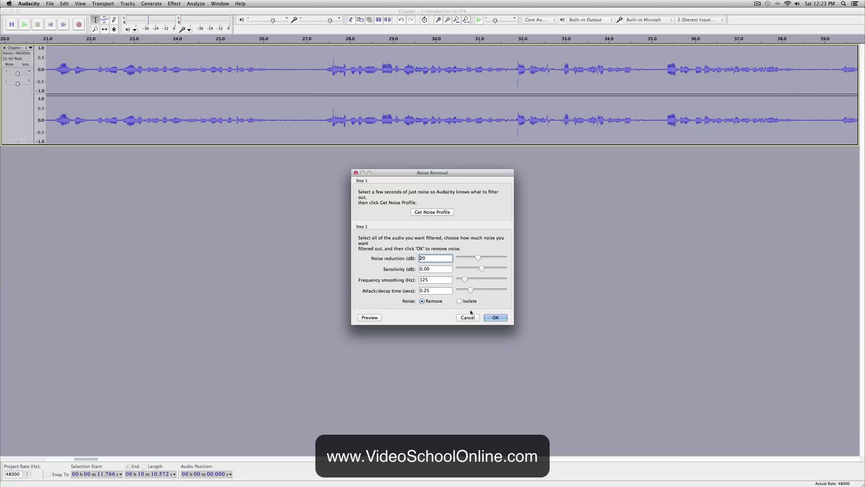
Apply Noise Removal to the full lecture, then select the flattened pause around 26–27 seconds
{"action": "left_click", "coordinate": [496, 317]}
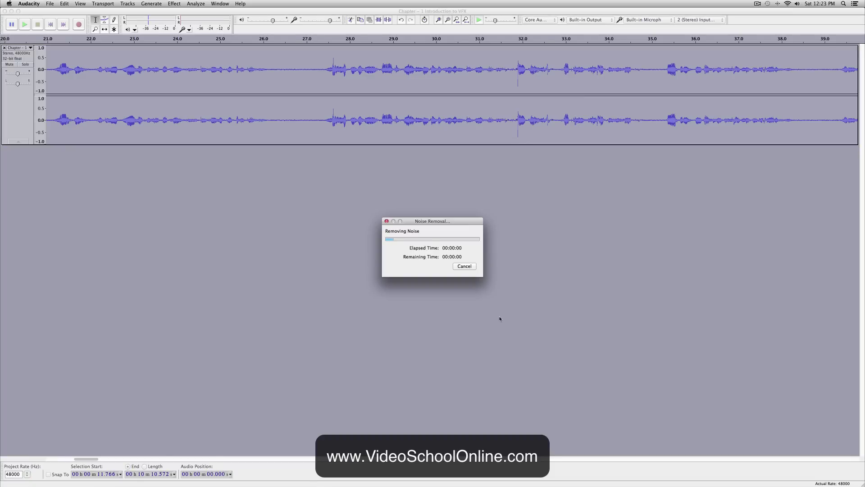
{"action": "left_click_drag", "start_coordinate": [467, 220], "coordinate": [380, 173]}
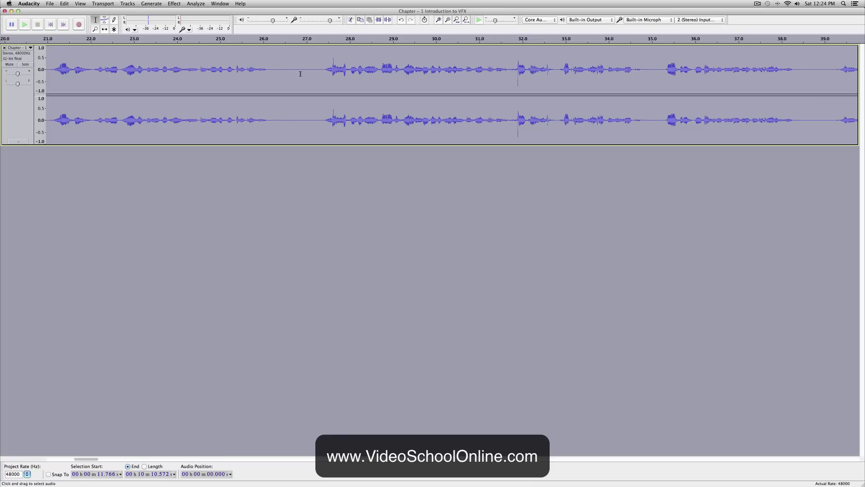
{"action": "mouse_move", "coordinate": [273, 70]}
{"action": "left_mouse_down"}
{"action": "mouse_move", "coordinate": [324, 69]}
{"action": "mouse_move", "coordinate": [315, 69]}
{"action": "left_mouse_up"}
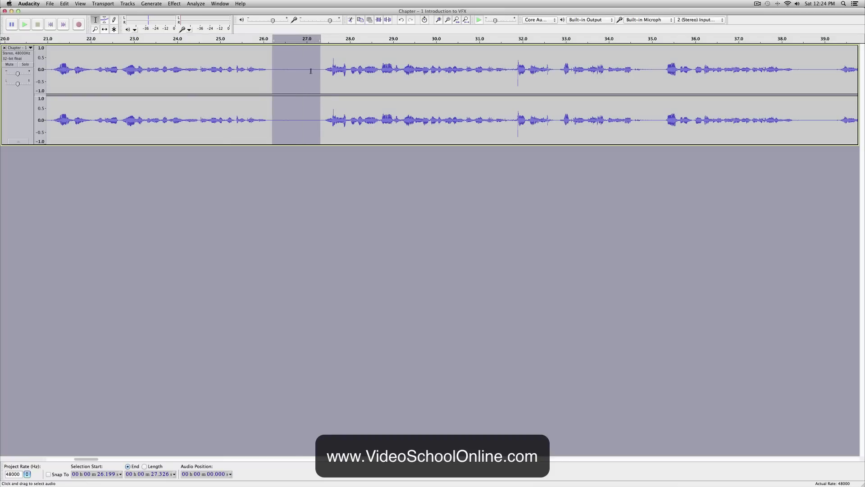
{"action": "left_click", "coordinate": [180, 68]}
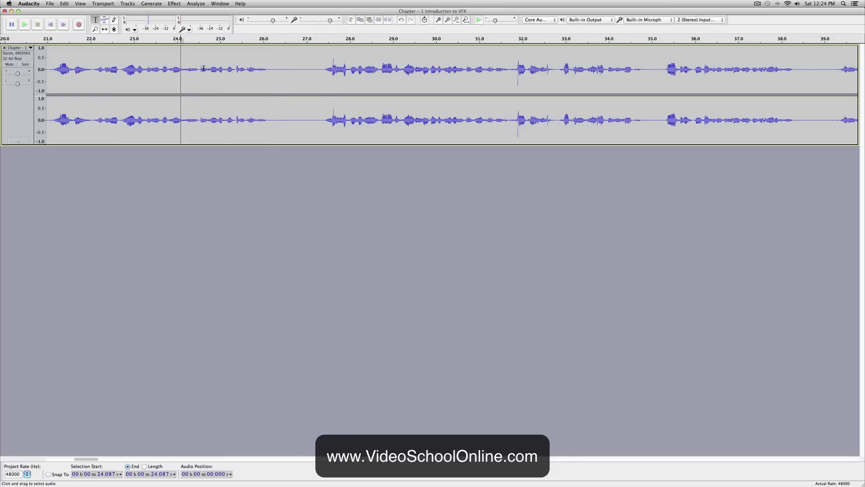
{"action": "key", "text": "space"}
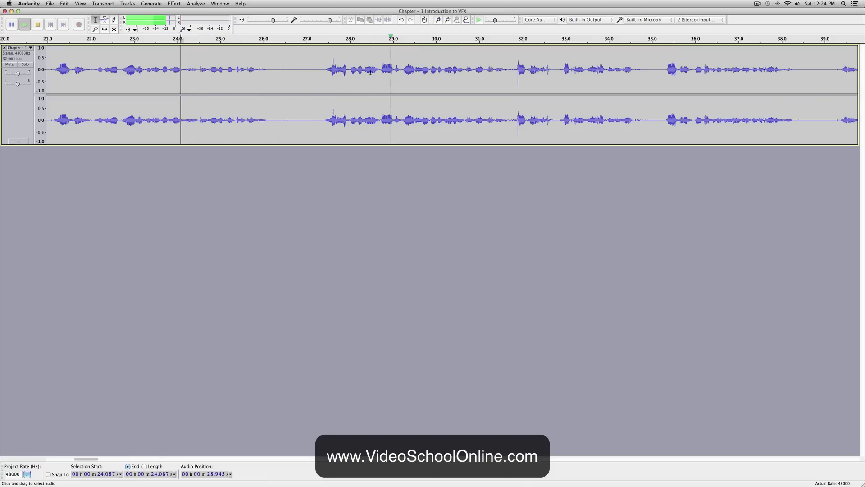
{"action": "key", "text": "space"}
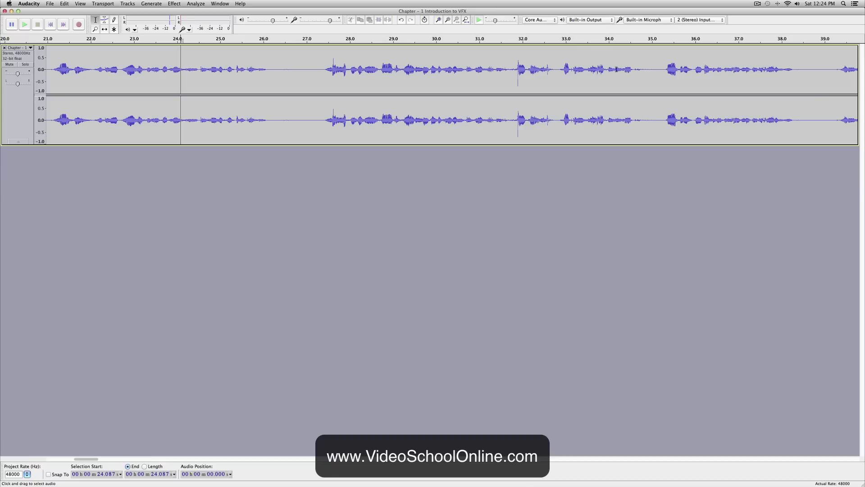
{"action": "left_click", "coordinate": [611, 68]}
{"action": "key", "text": "space"}
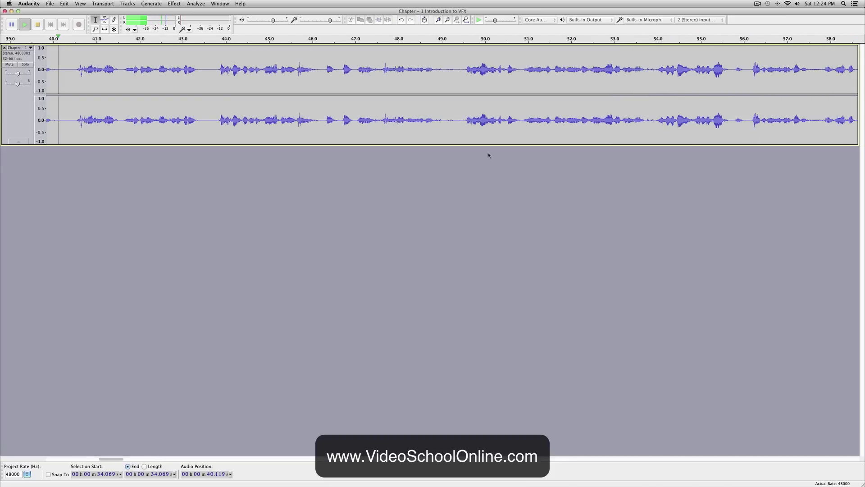
{"action": "key", "text": "space"}
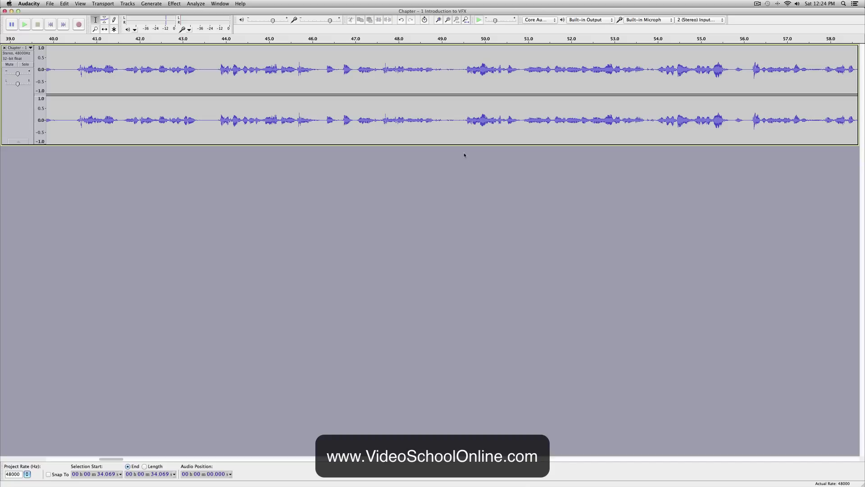